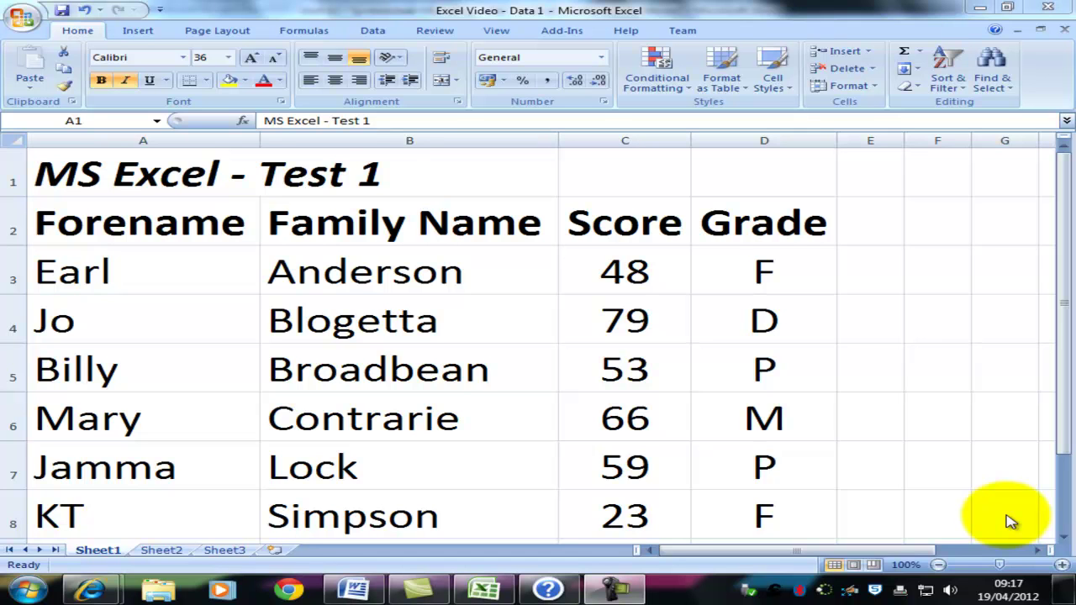
Select the student names and scores in A1:C8 and show the Insert chart options
click(67, 180)
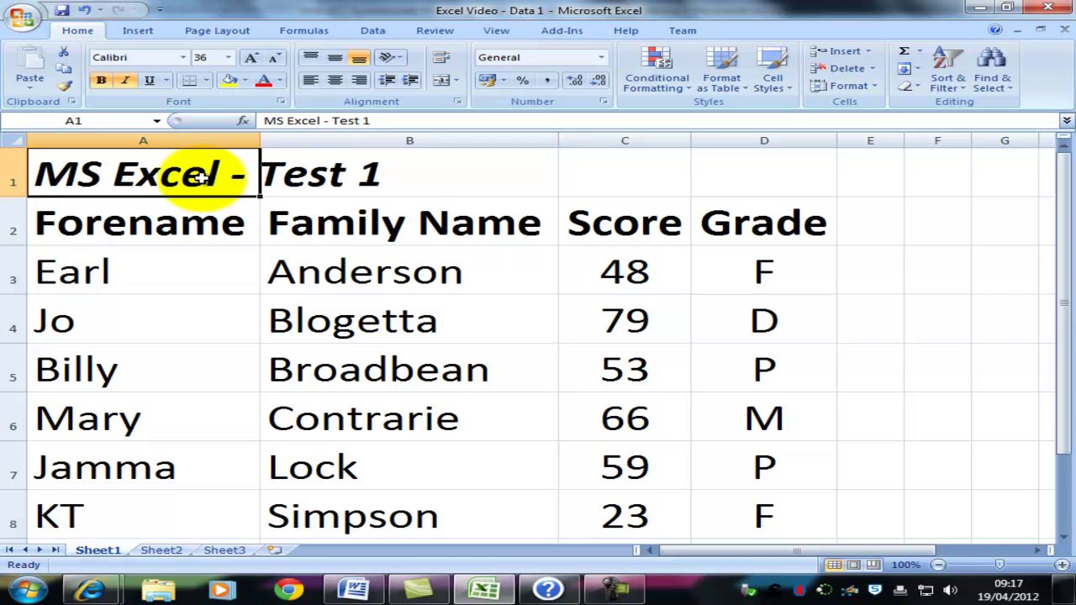
drag(202, 176, 632, 514)
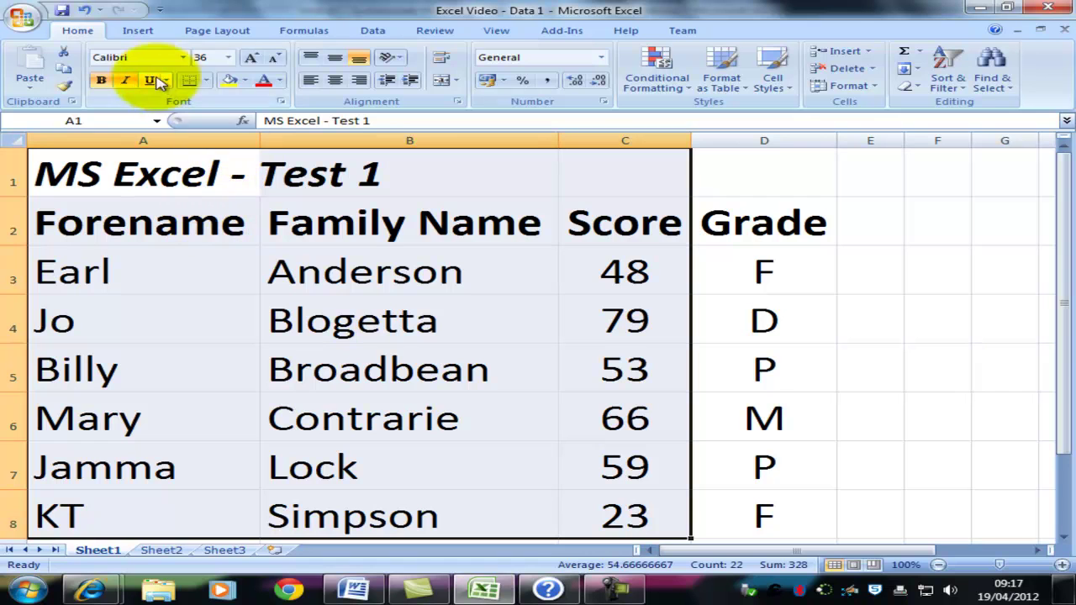
click(139, 31)
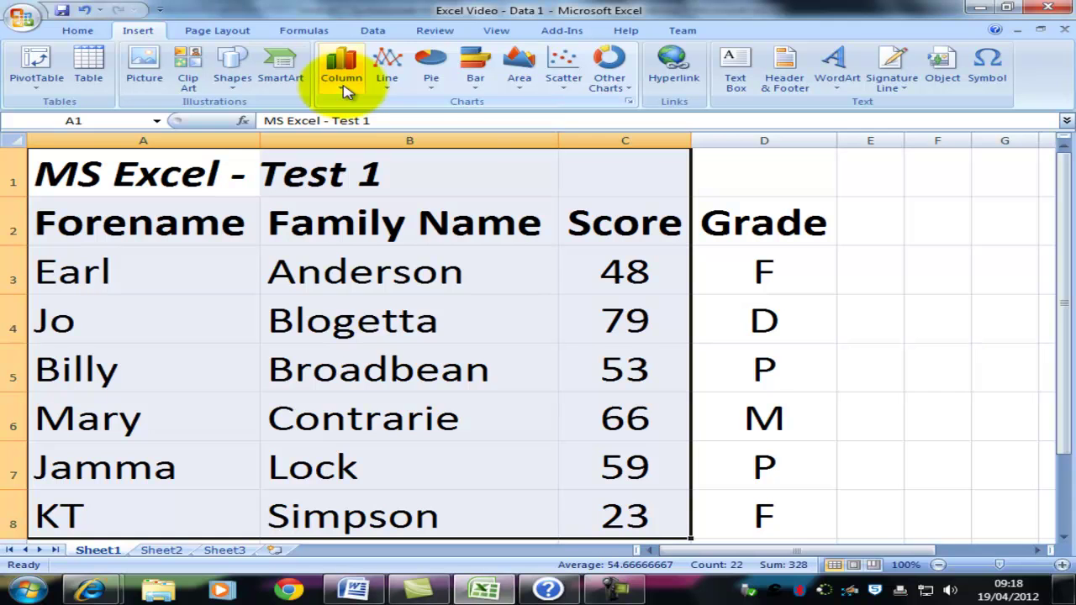
Insert a 2-D Clustered Column chart of the student scores
click(345, 88)
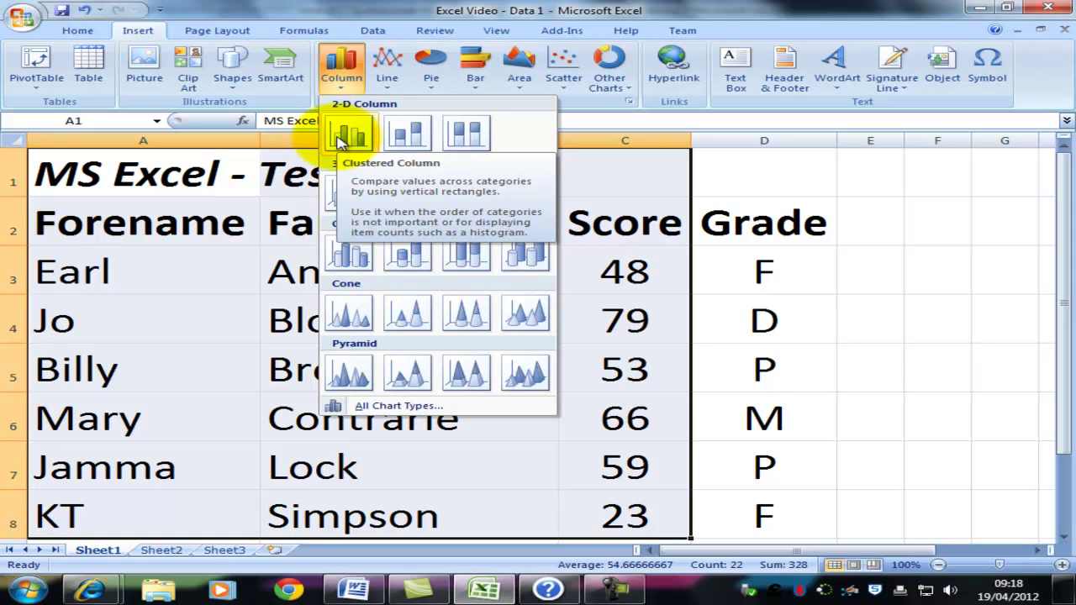
click(345, 136)
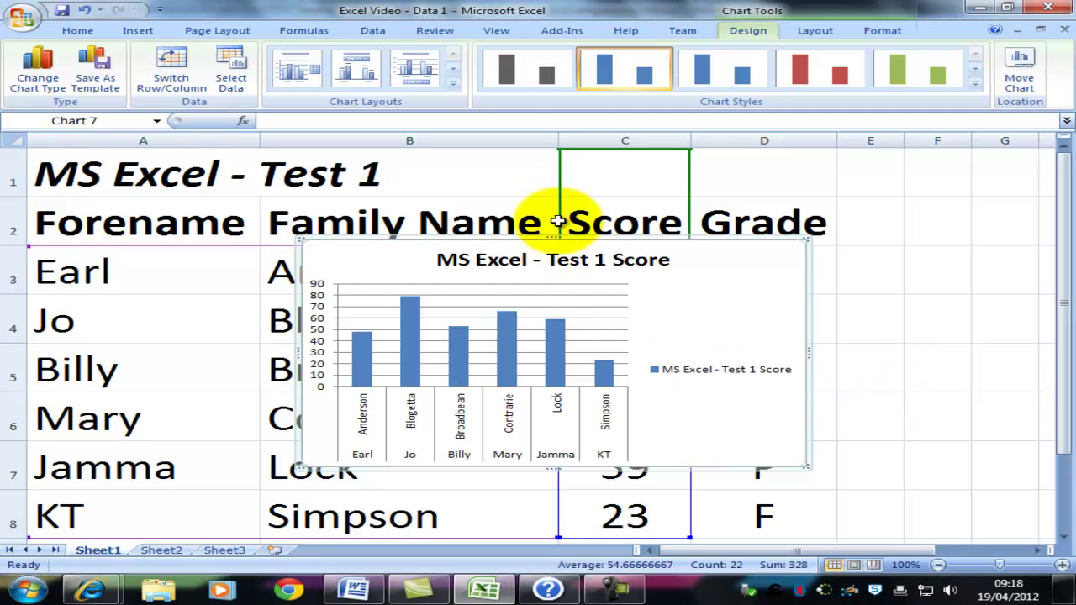
Stretch the chart's top, left, bottom and right edges to cover columns A–D, rows 1–8
drag(552, 239, 542, 152)
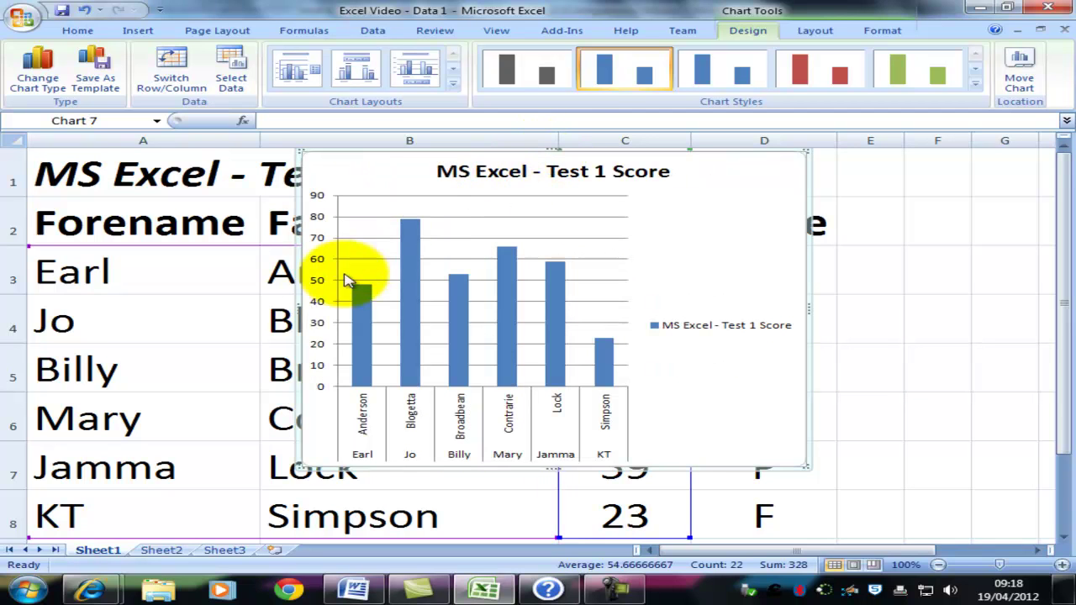
drag(290, 313, 32, 312)
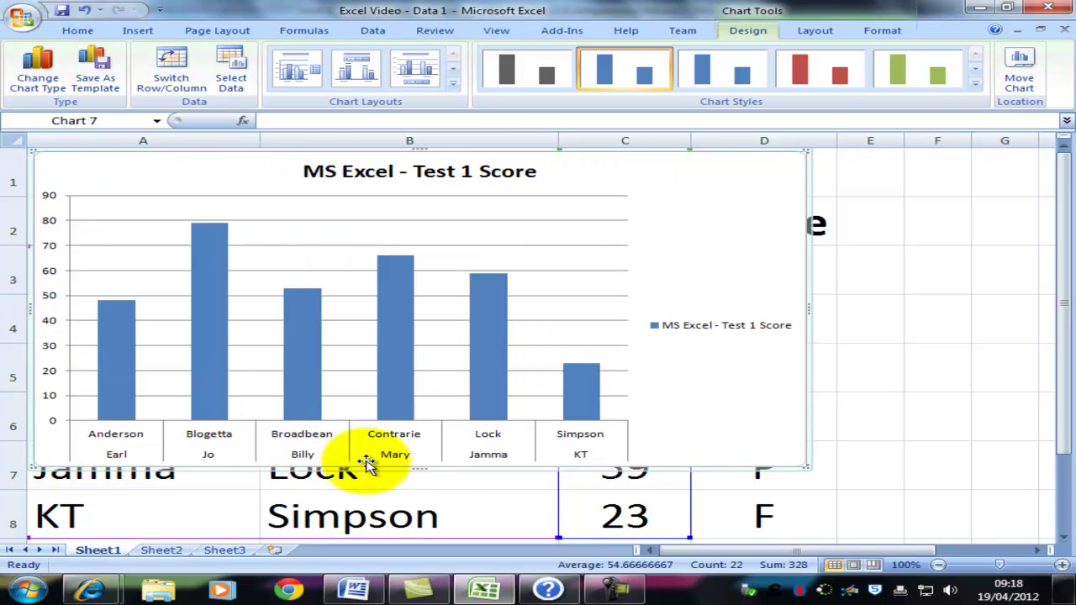
drag(415, 467, 407, 535)
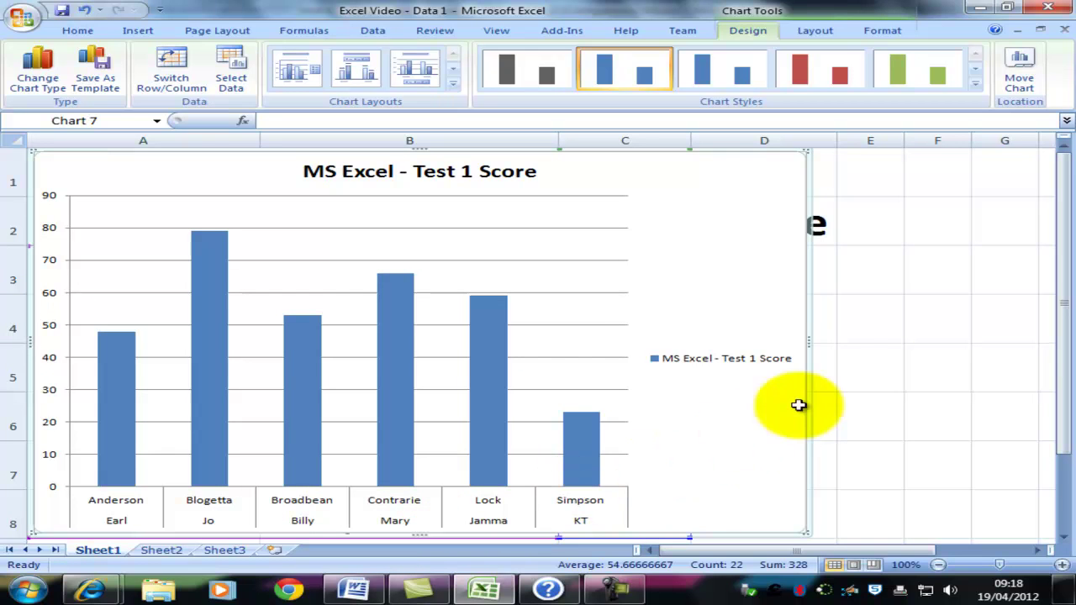
drag(808, 346, 853, 344)
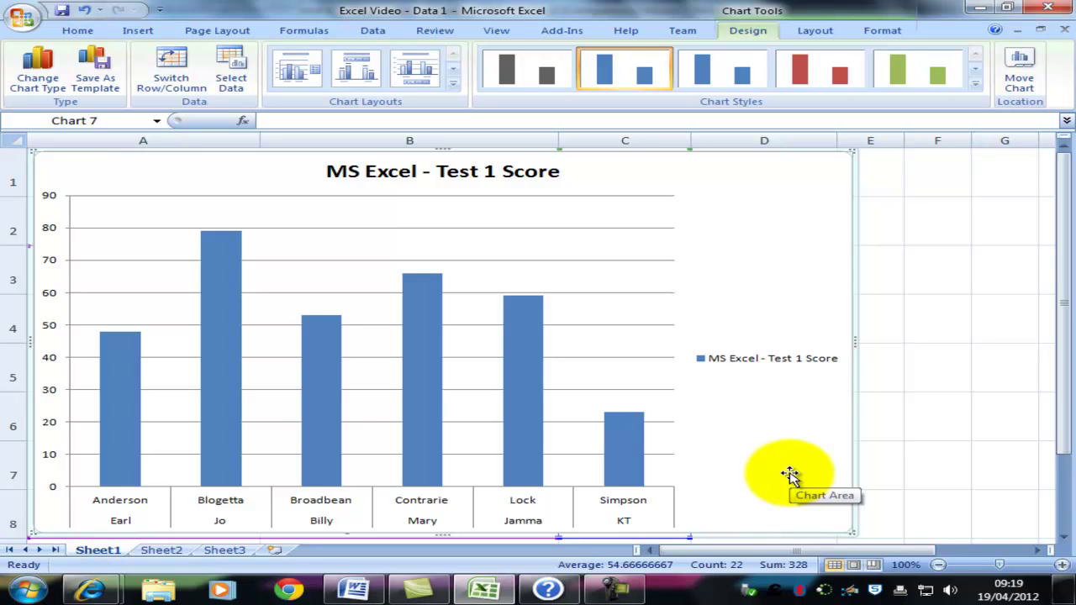
Add data labels showing each score (48, 79, 53, 66, 59, 23) on the columns
right_click(632, 433)
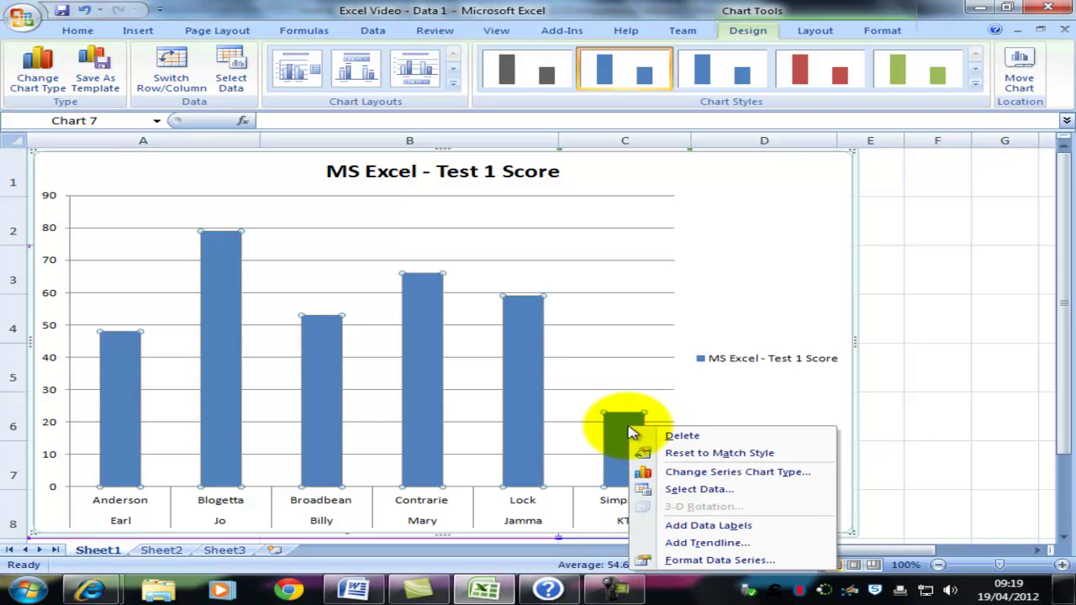
click(704, 528)
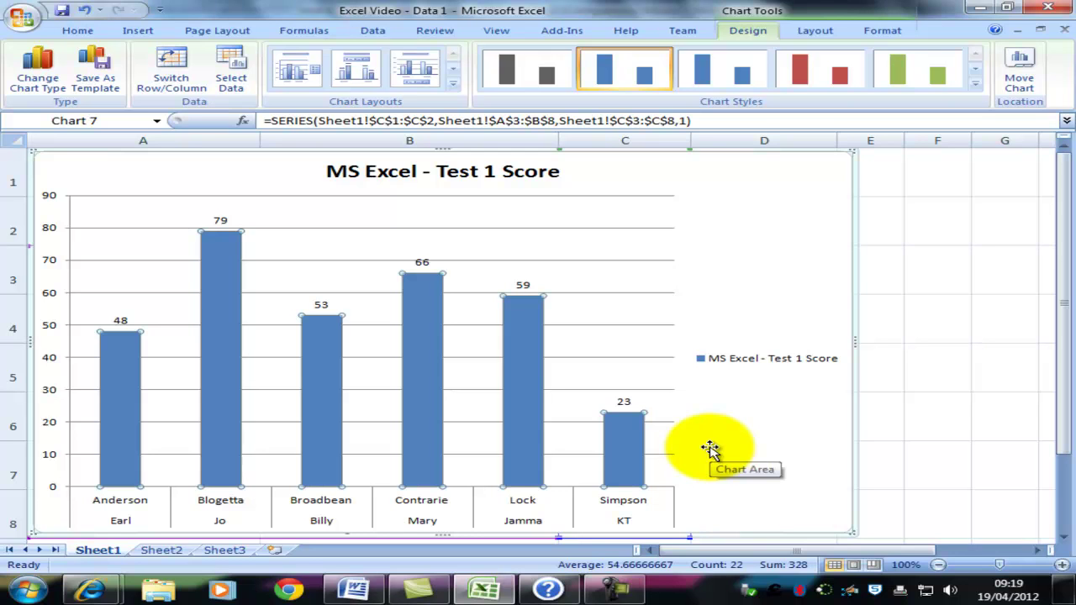
right_click(621, 404)
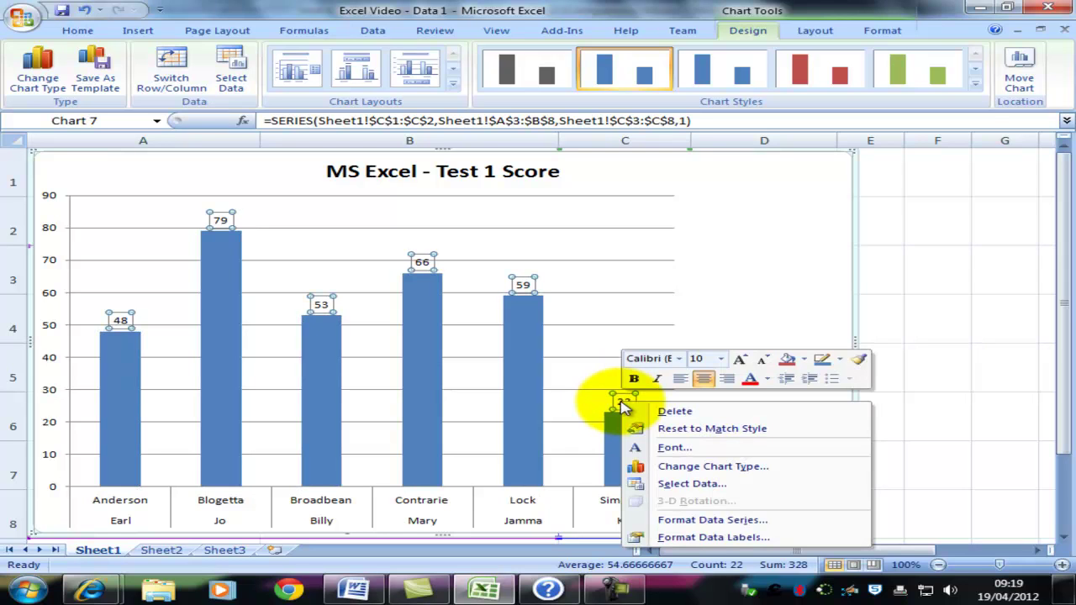
click(690, 539)
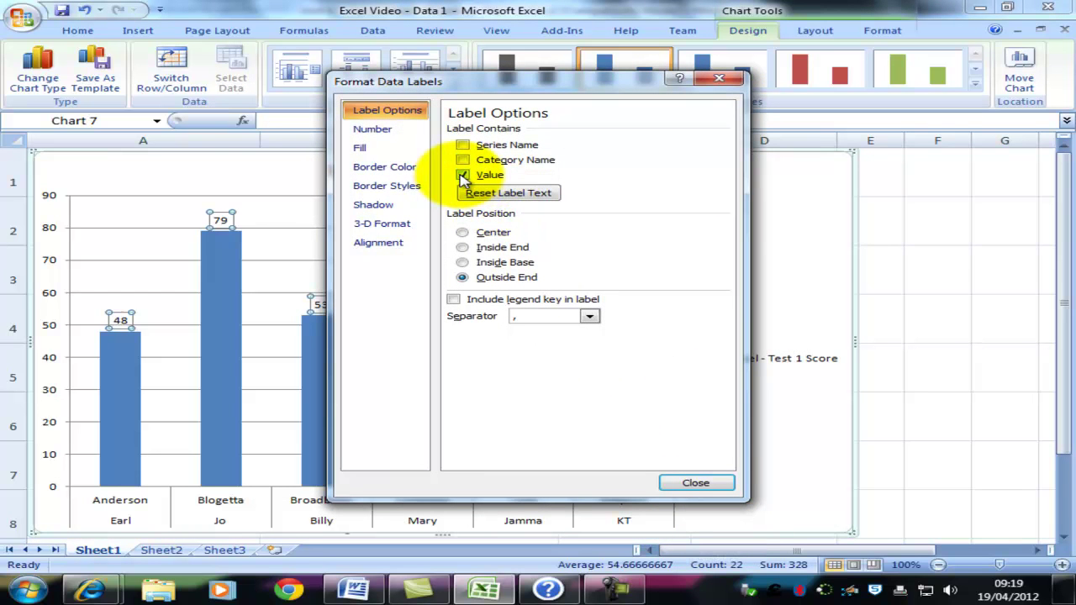
click(462, 177)
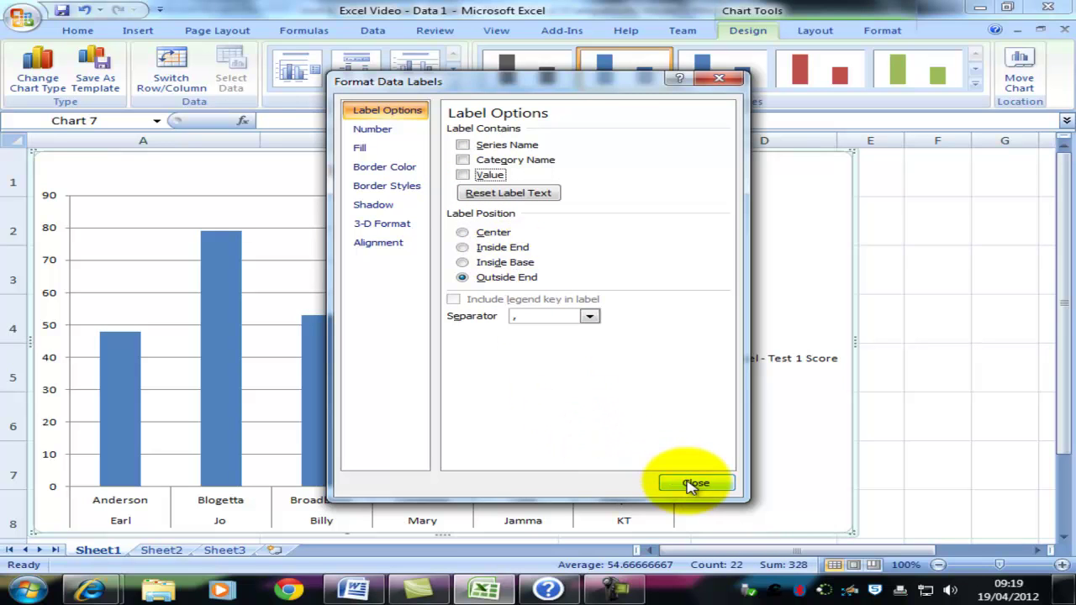
click(462, 175)
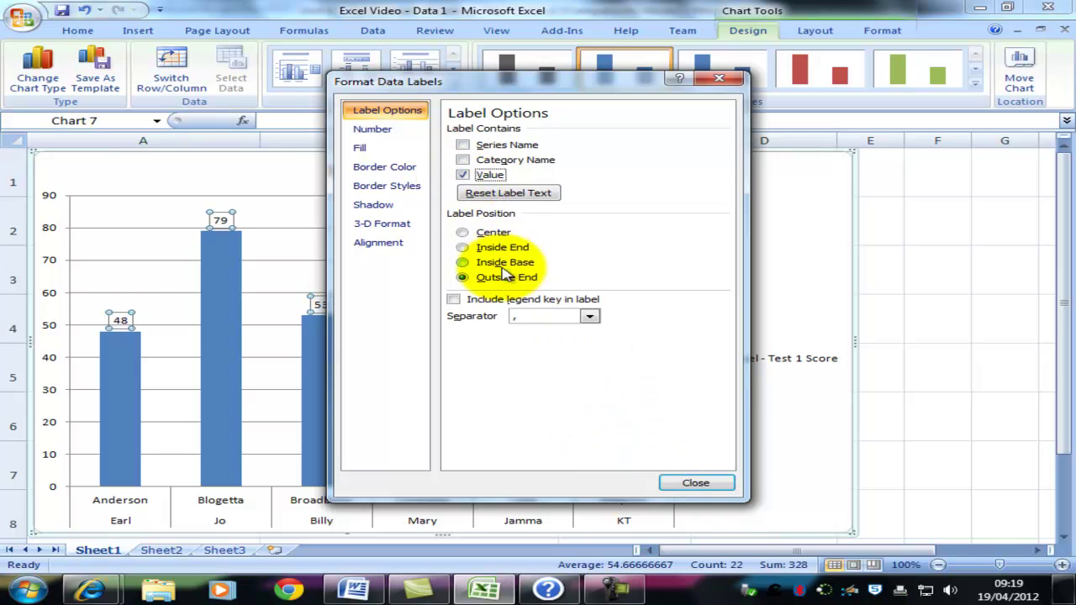
click(695, 485)
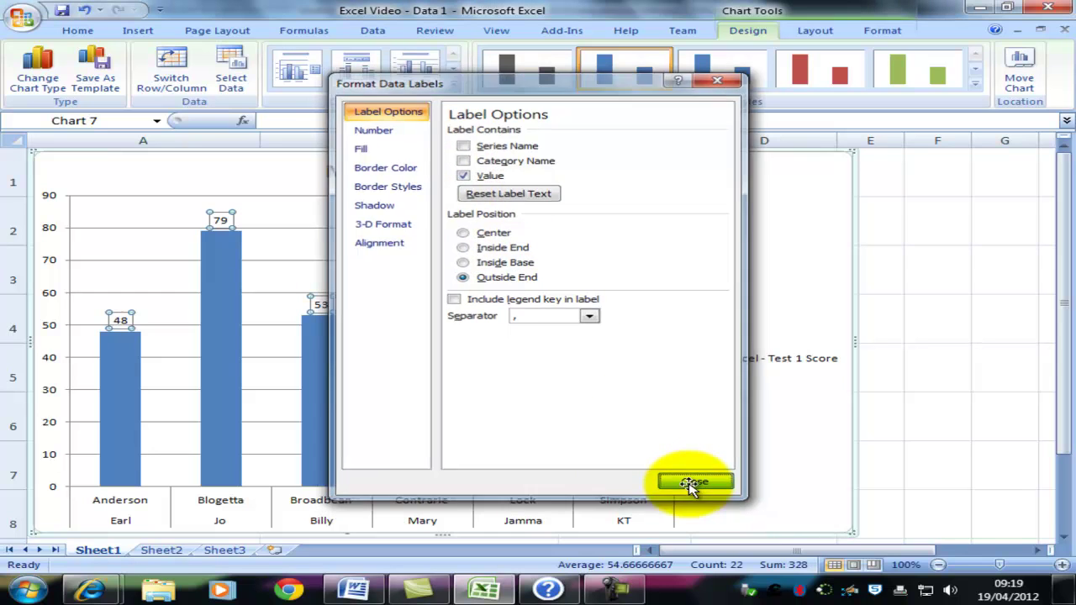
click(756, 453)
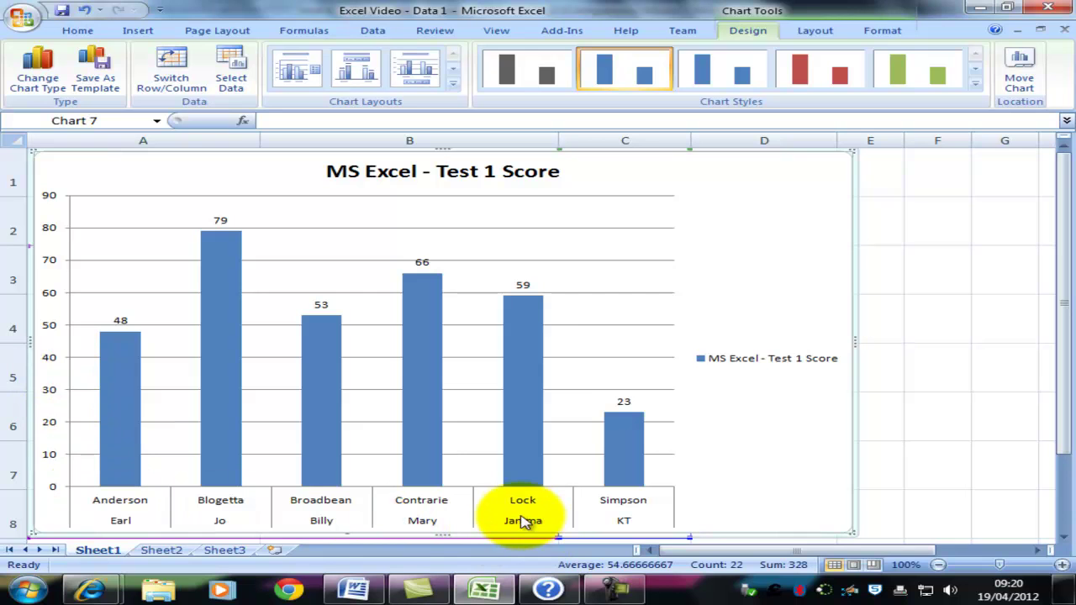
Add a horizontal axis title below the axis reading 'Names of Students'
click(813, 34)
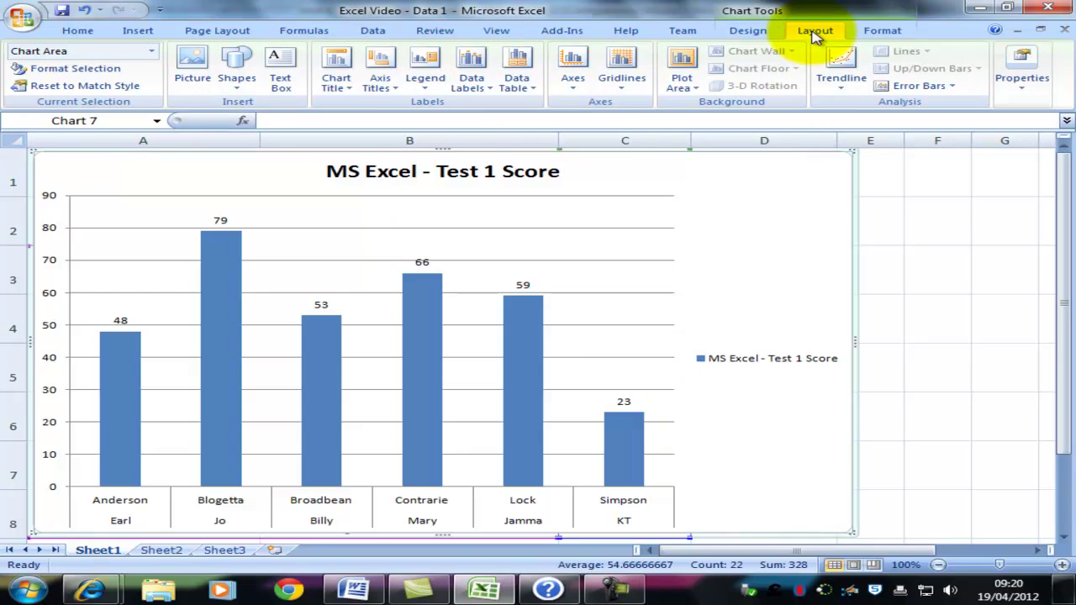
click(402, 95)
mouse_move(391, 107)
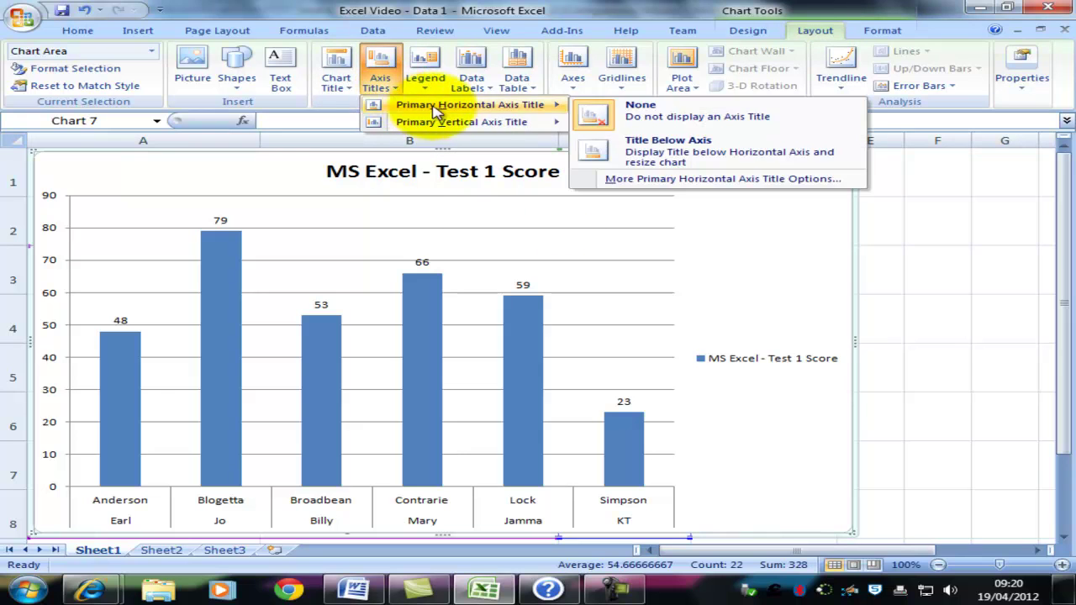
click(672, 156)
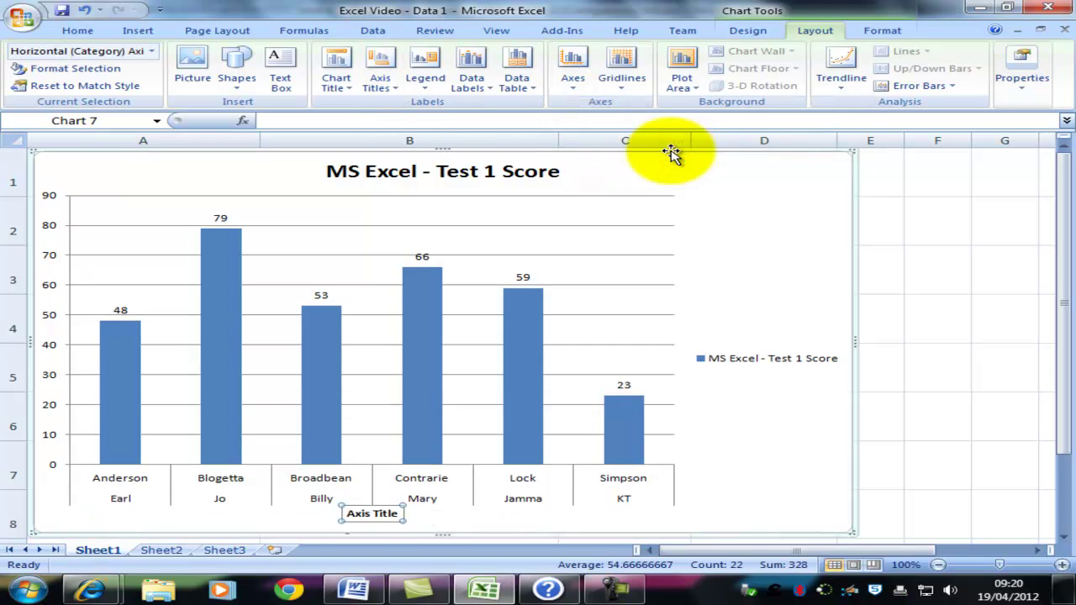
click(361, 513)
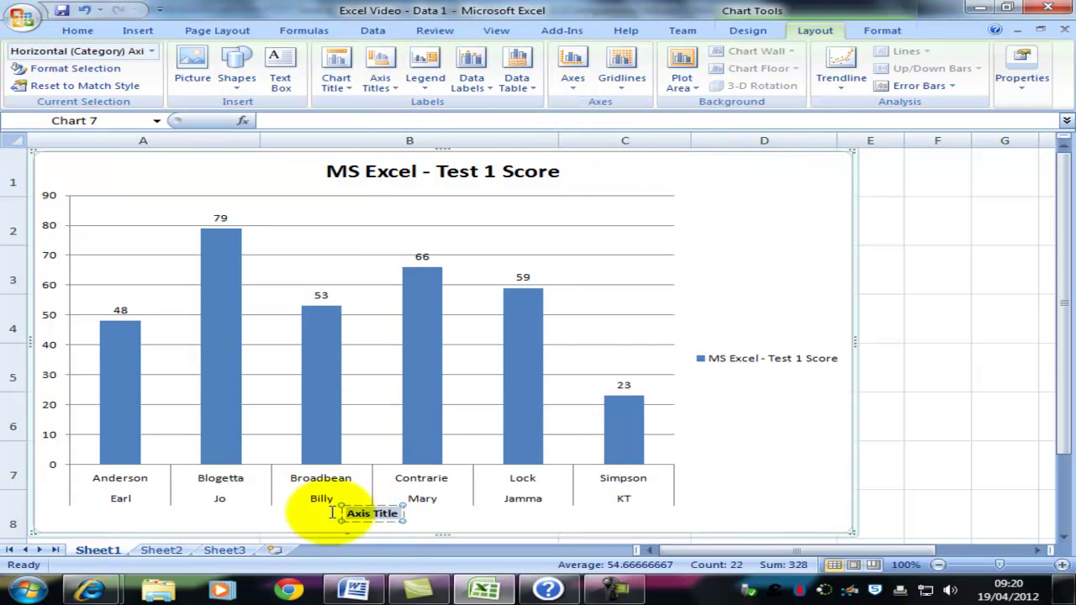
text(Na)
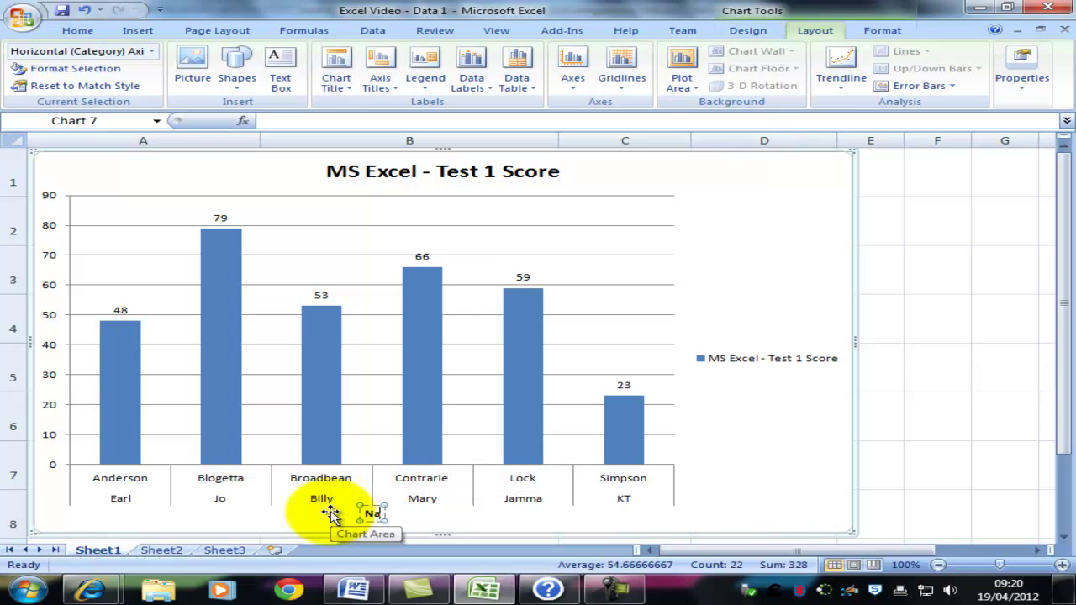
text(mes of)
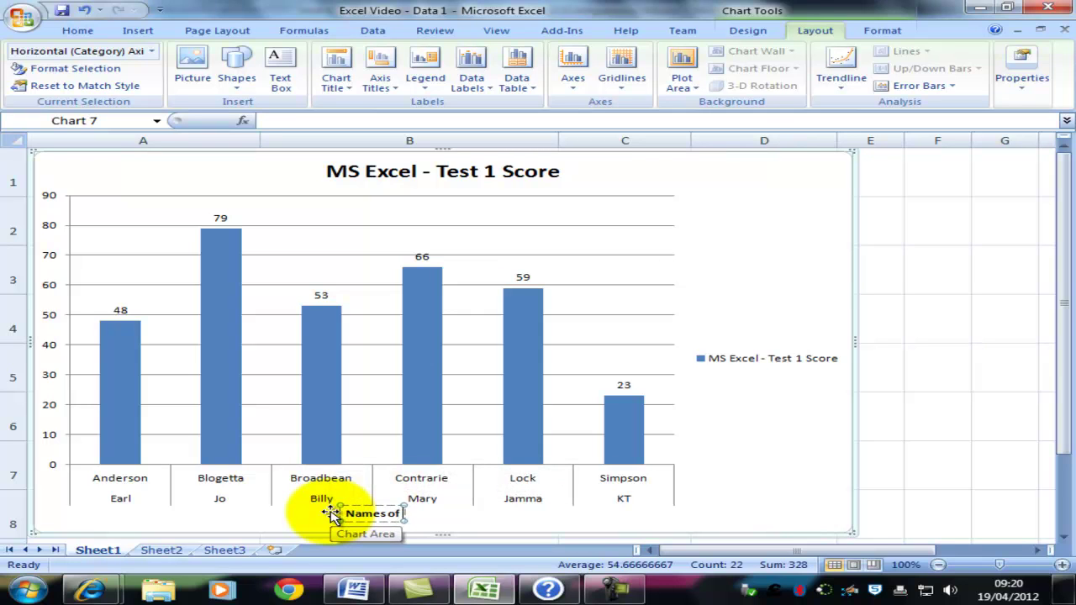
text(Students)
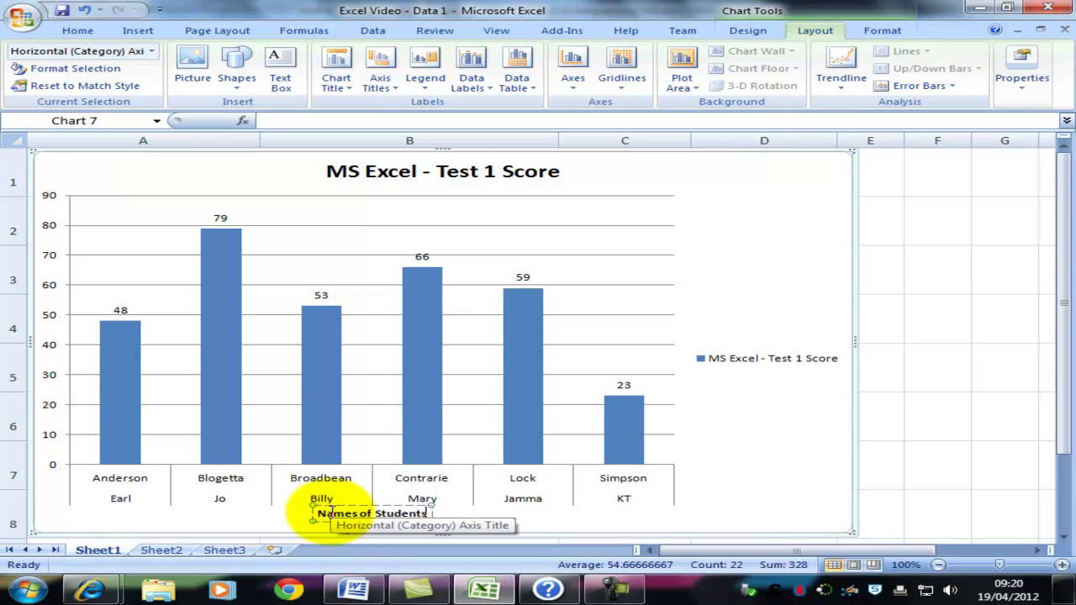
Add a rotated vertical axis title reading 'Percentage in Test'
click(386, 87)
mouse_move(407, 123)
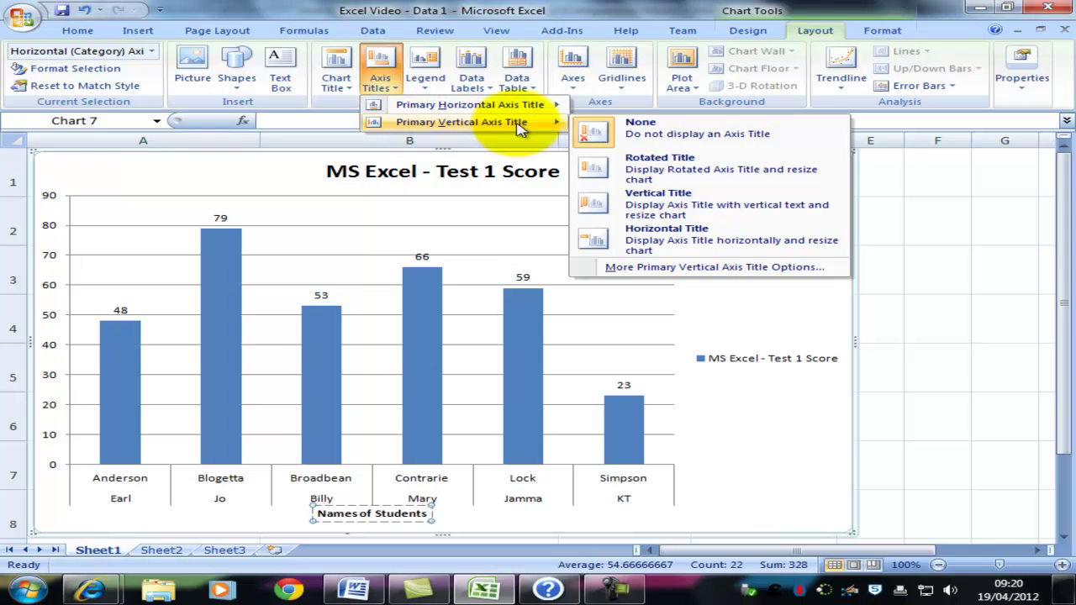
click(658, 172)
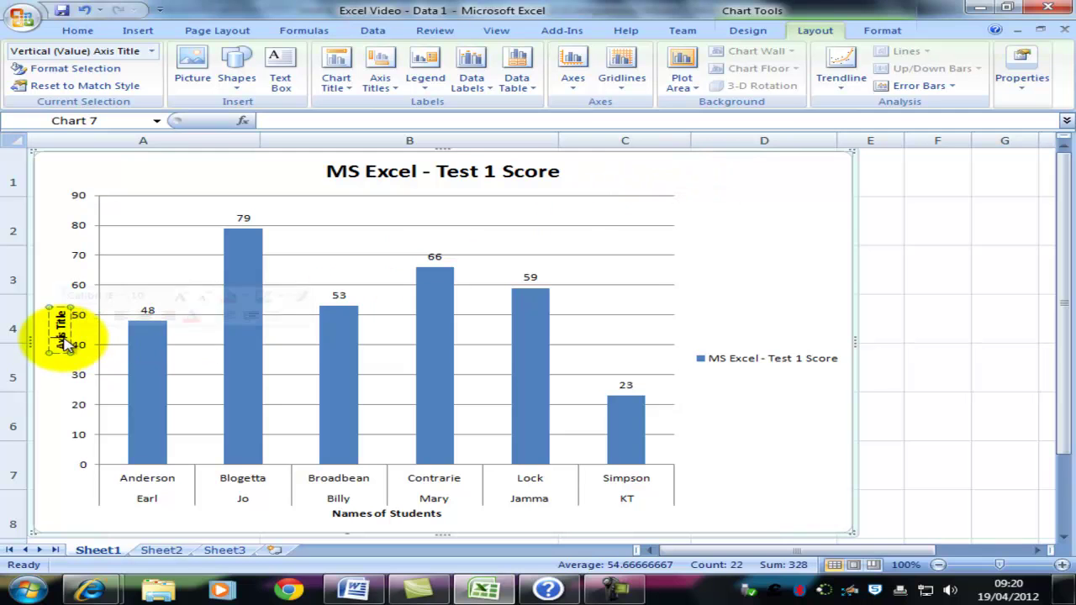
triple_click(64, 340)
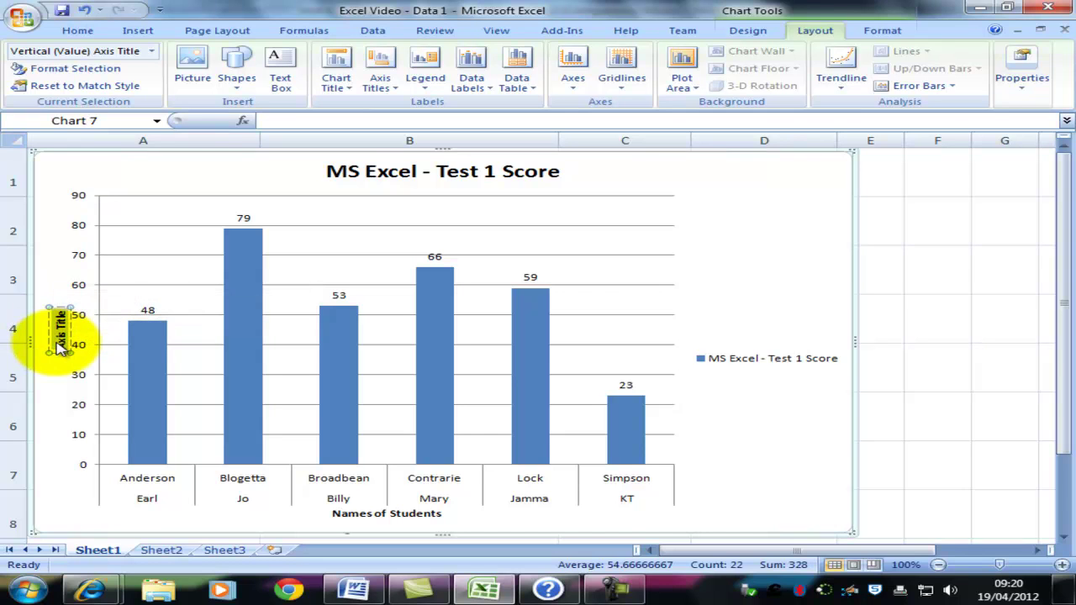
text(Percentage)
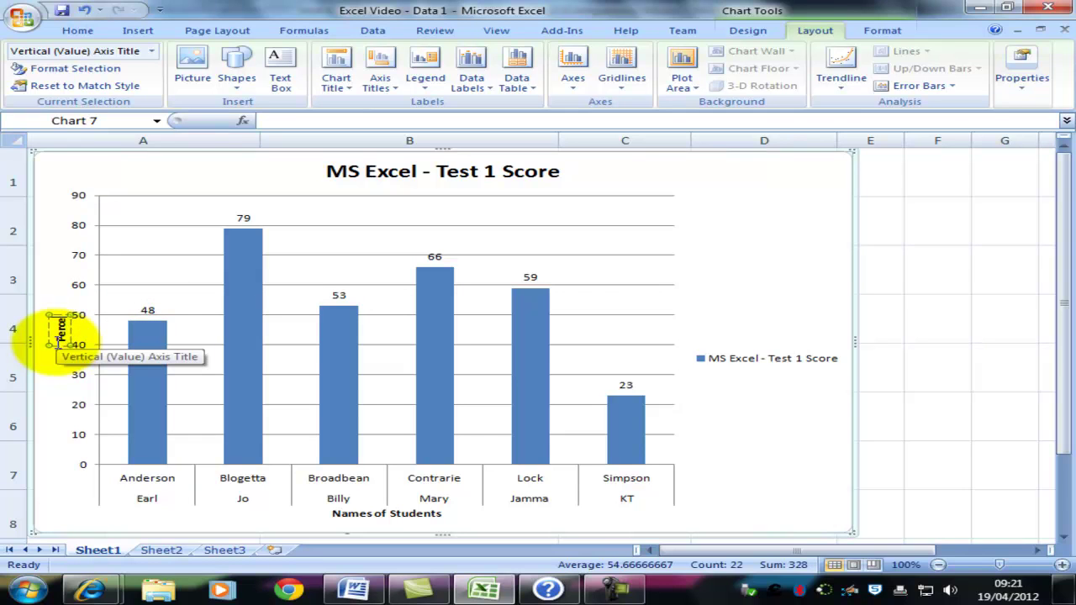
text( in Test)
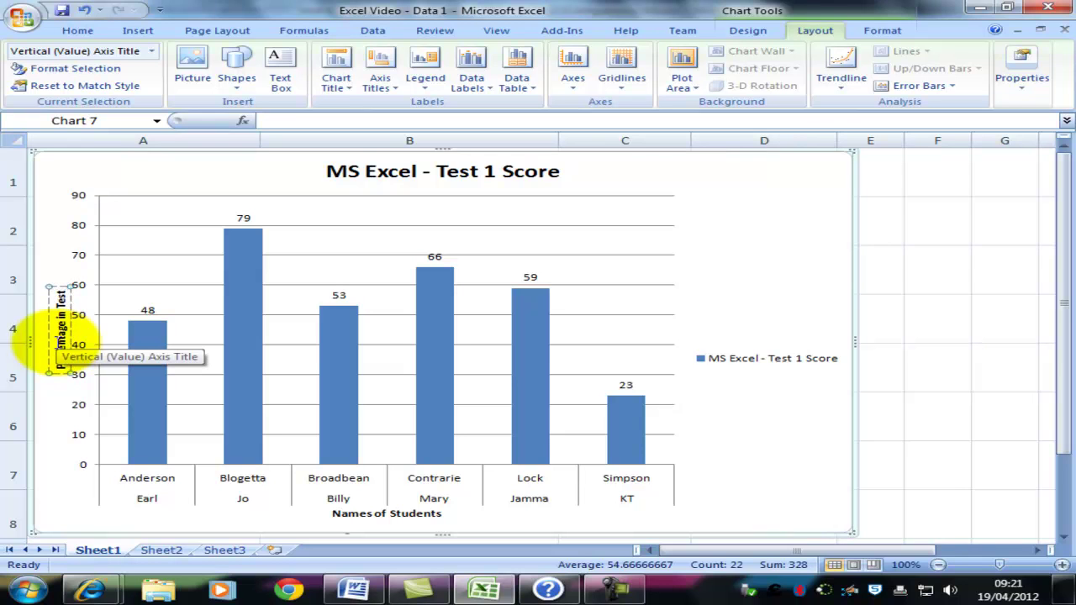
click(771, 287)
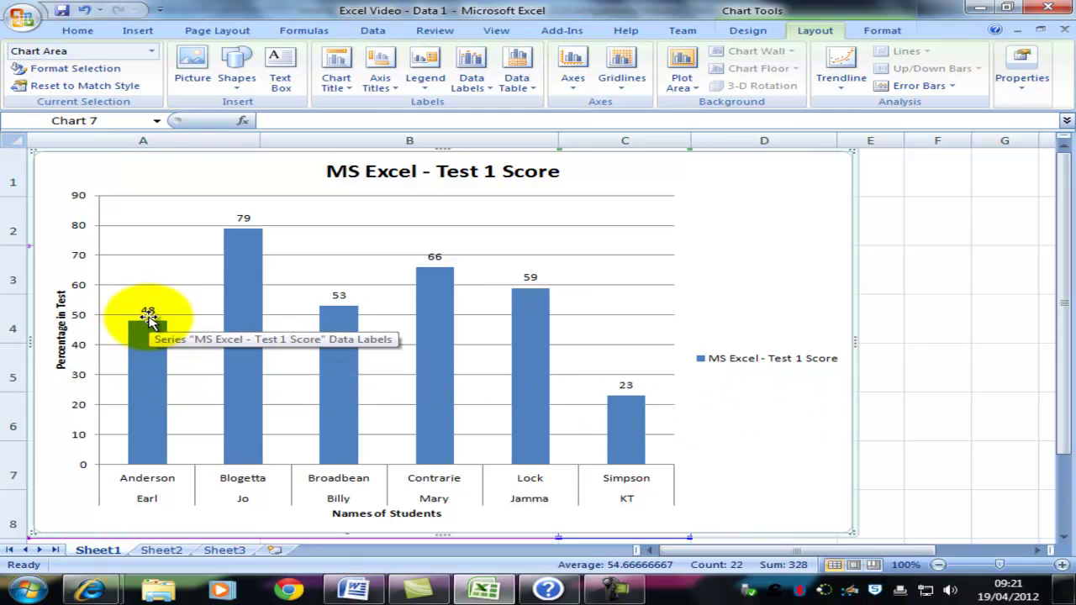
mouse_move(325, 316)
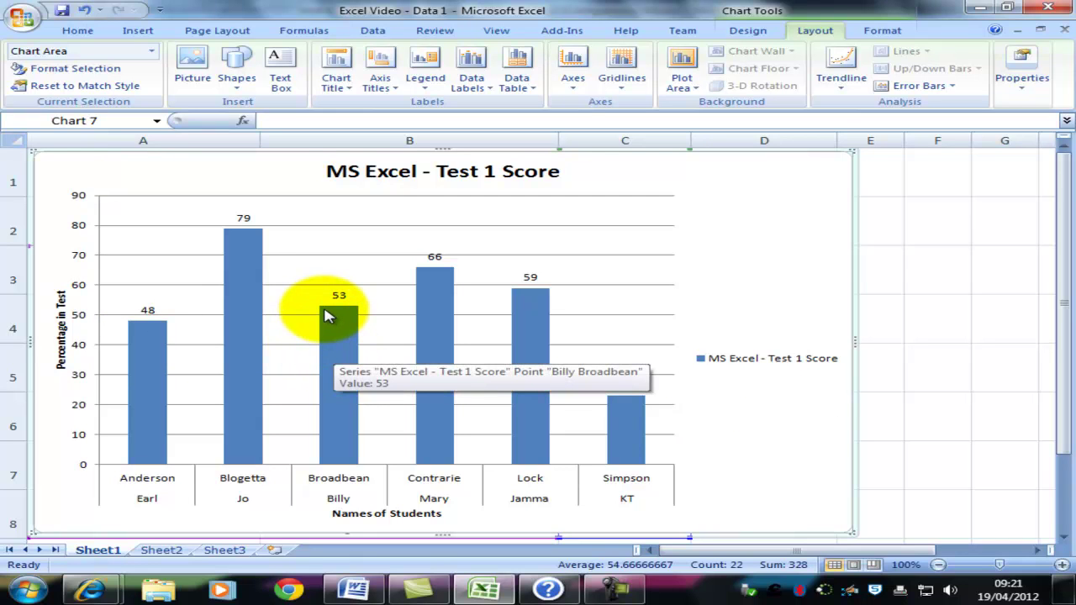